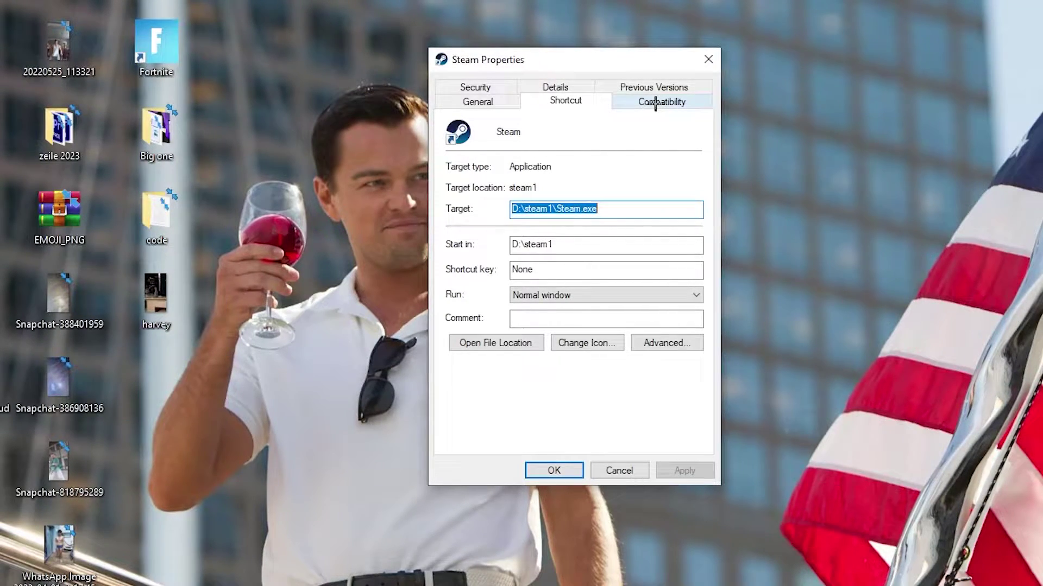
Keep the Steam shortcut in Windows 8 compatibility mode with run as administrator enabled, and confirm its properties.
left_click_drag(586, 92, 567, 32)
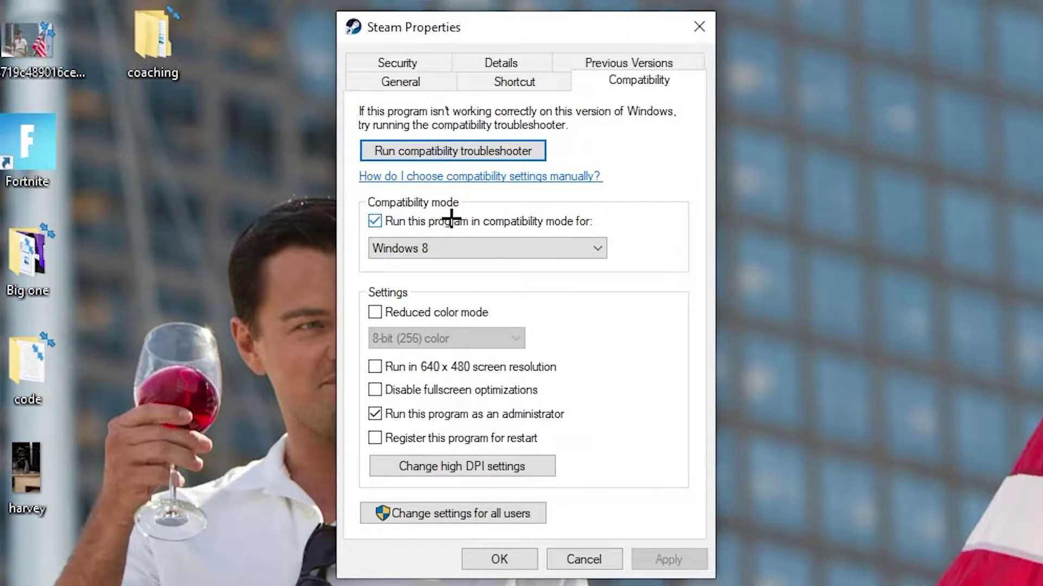
left_click(584, 242)
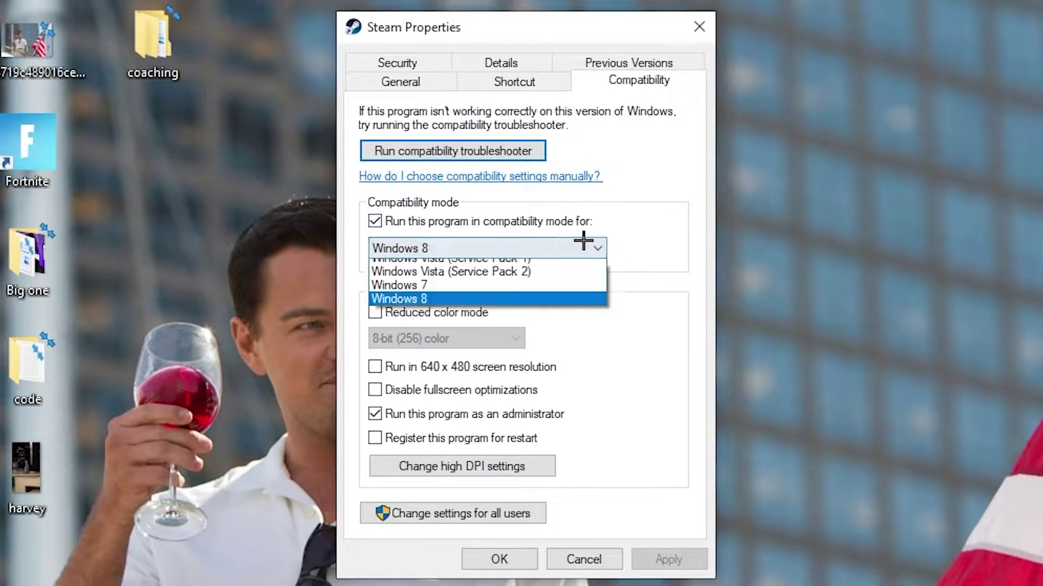
left_click(631, 231)
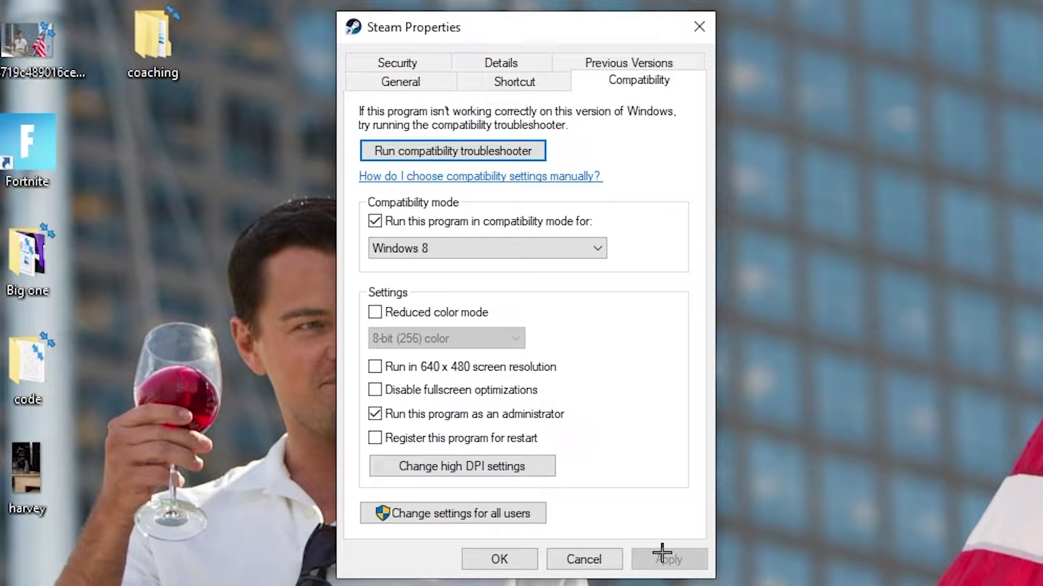
left_click(506, 557)
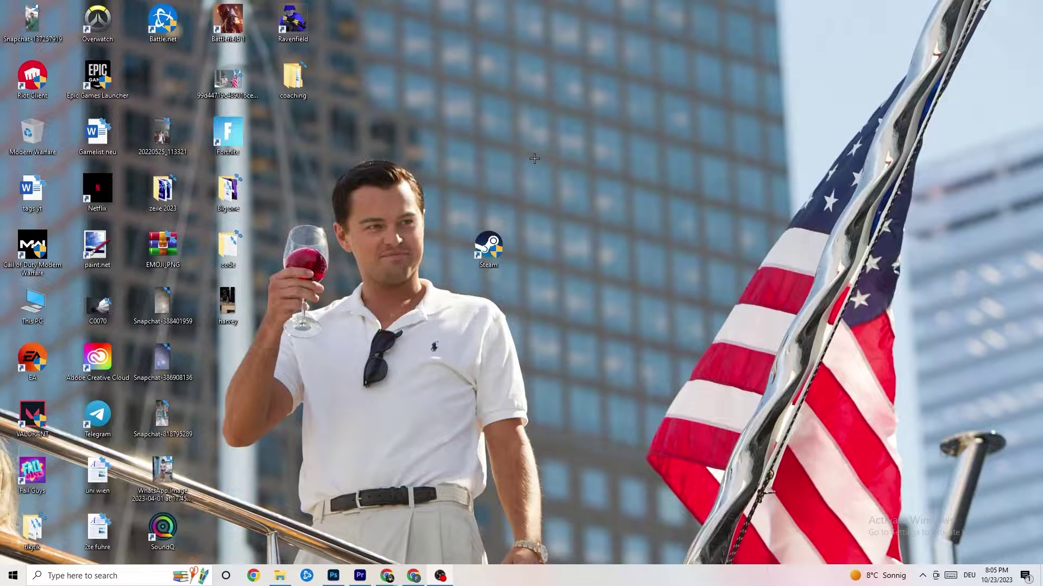
left_click_drag(503, 251, 500, 142)
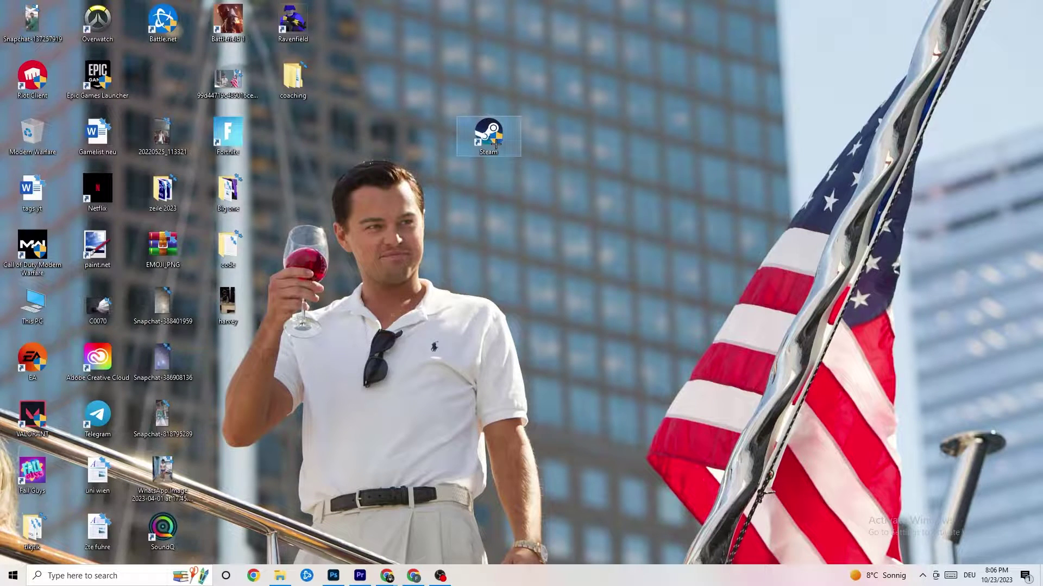
left_click_drag(488, 133, 425, 187)
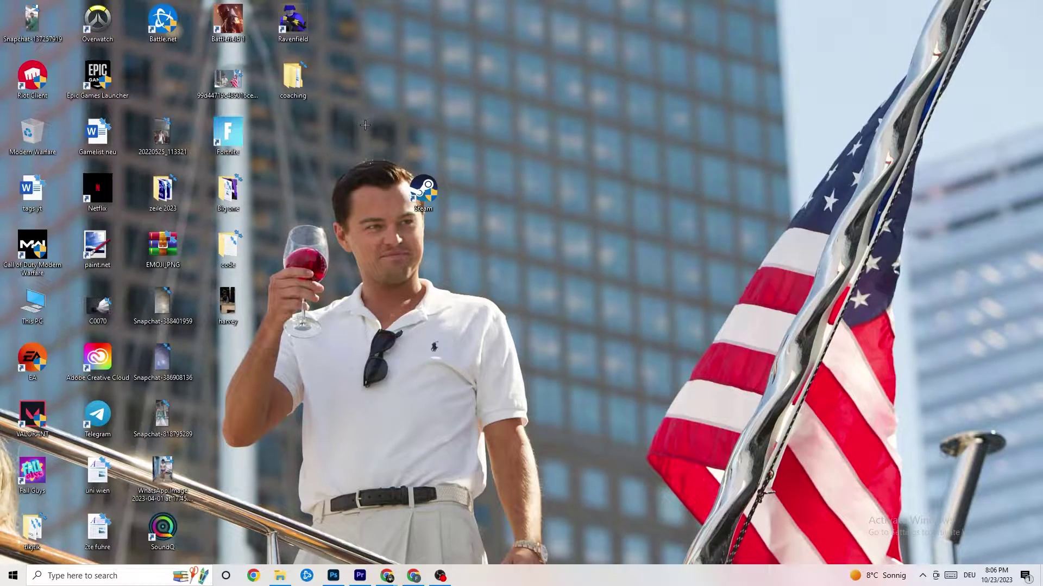
left_click_drag(424, 190, 488, 191)
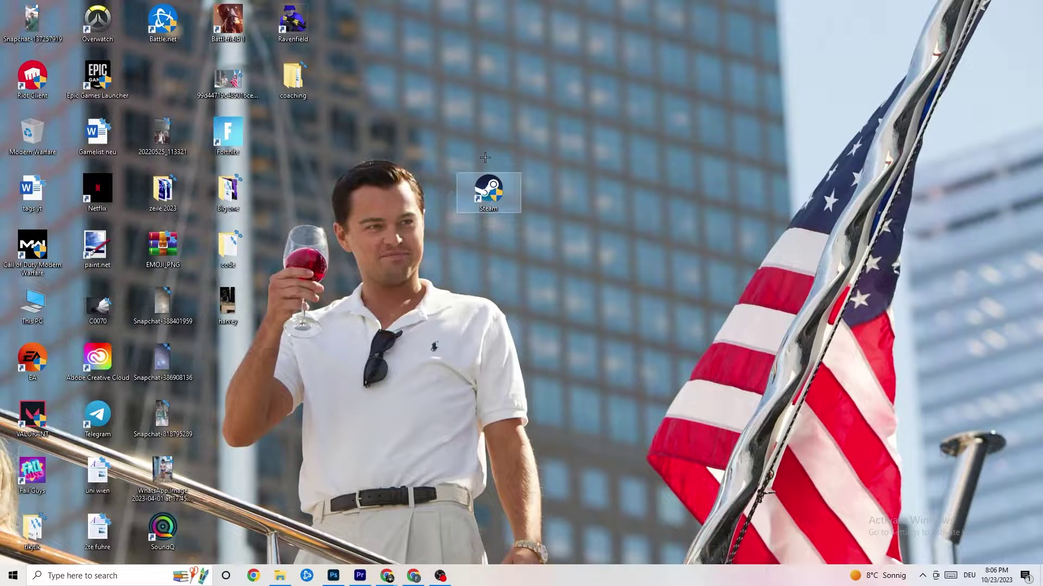
Reopen the Steam shortcut's properties to check its compatibility settings, and close them without changes.
right_click(485, 205)
left_click(542, 491)
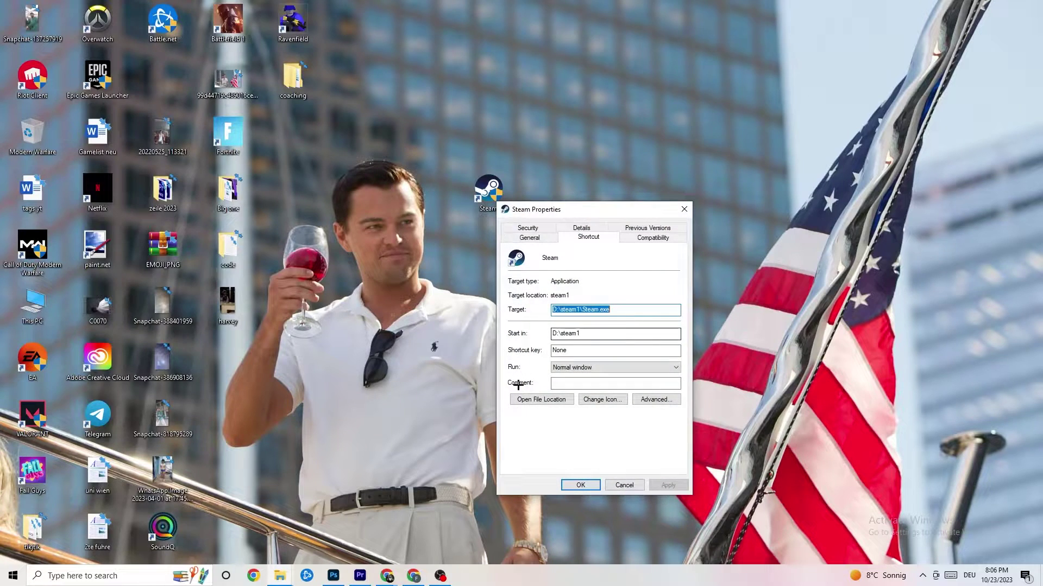
left_click(653, 237)
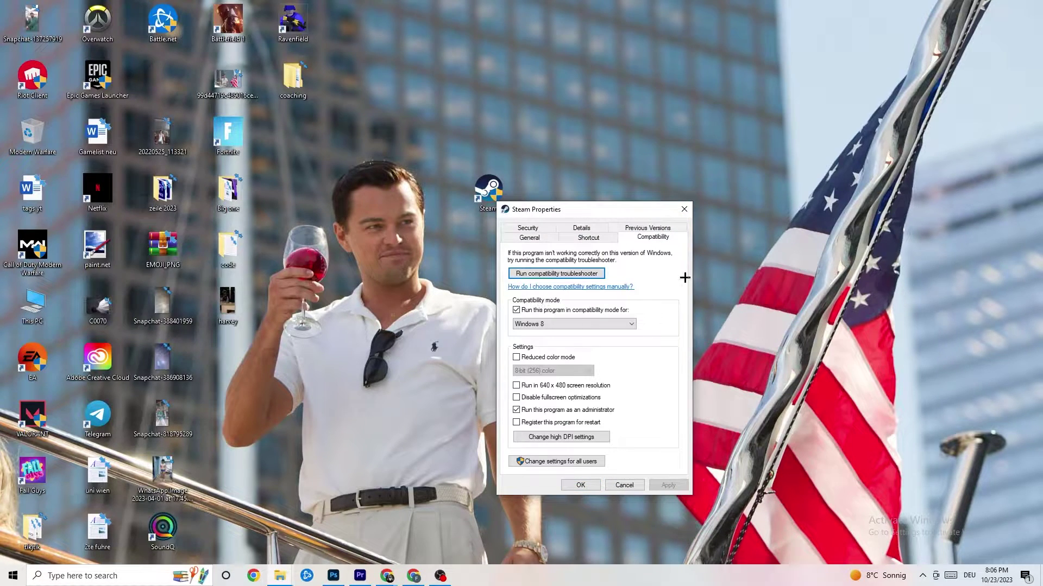
left_click(684, 209)
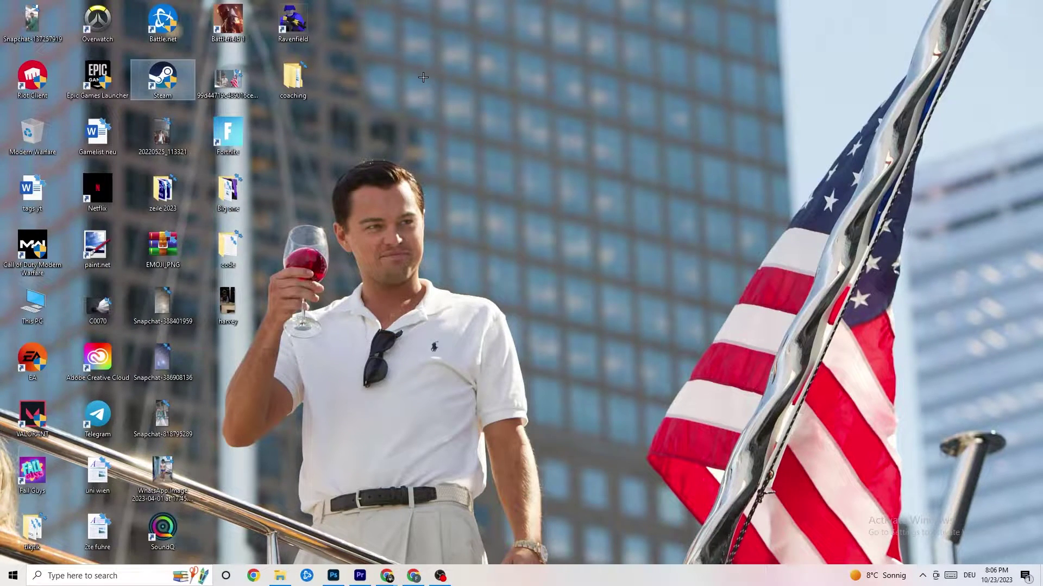
left_click(506, 106)
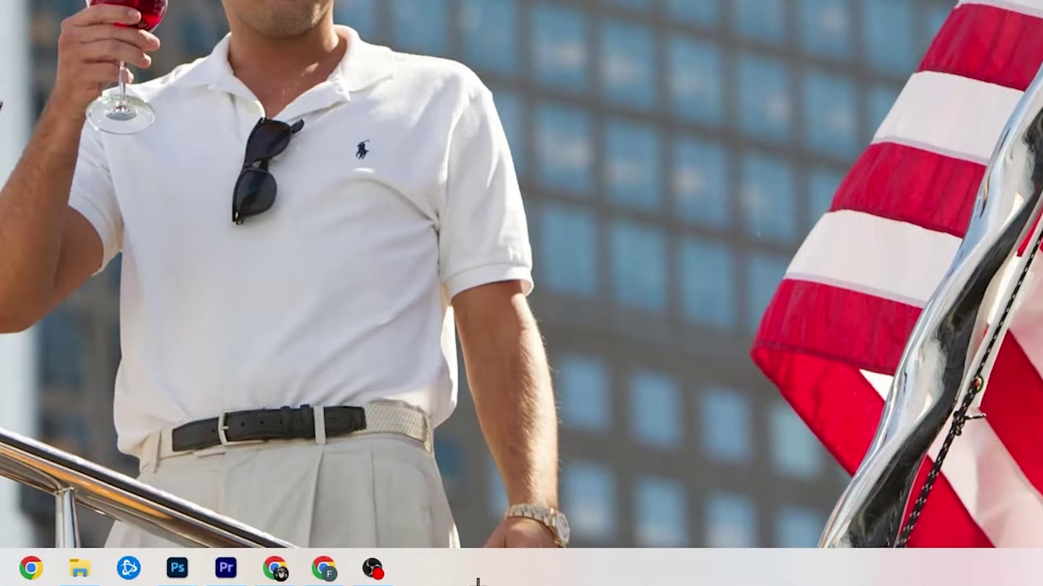
Open Task Manager and maximize its window.
right_click(443, 578)
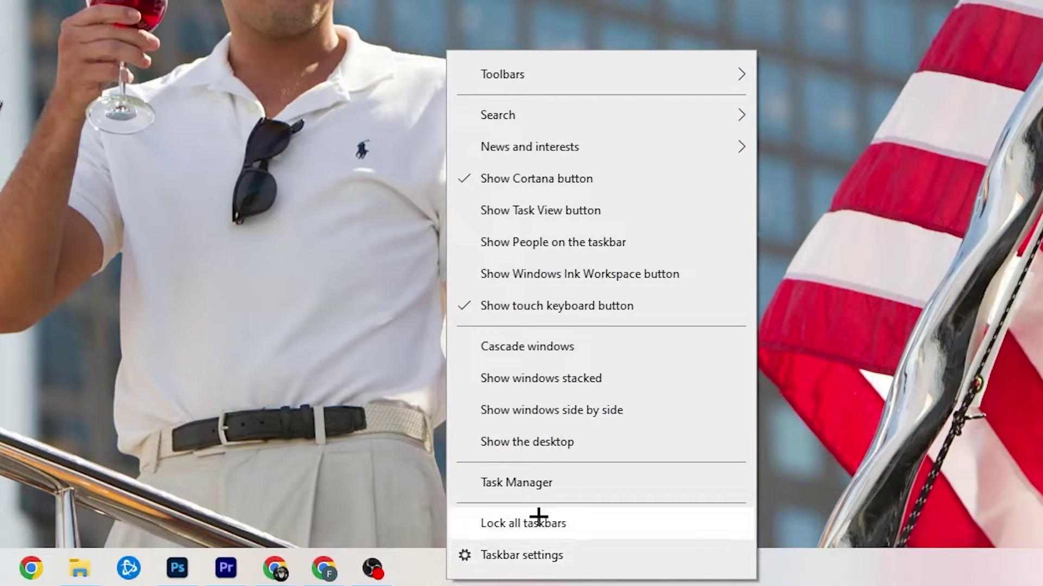
left_click(540, 490)
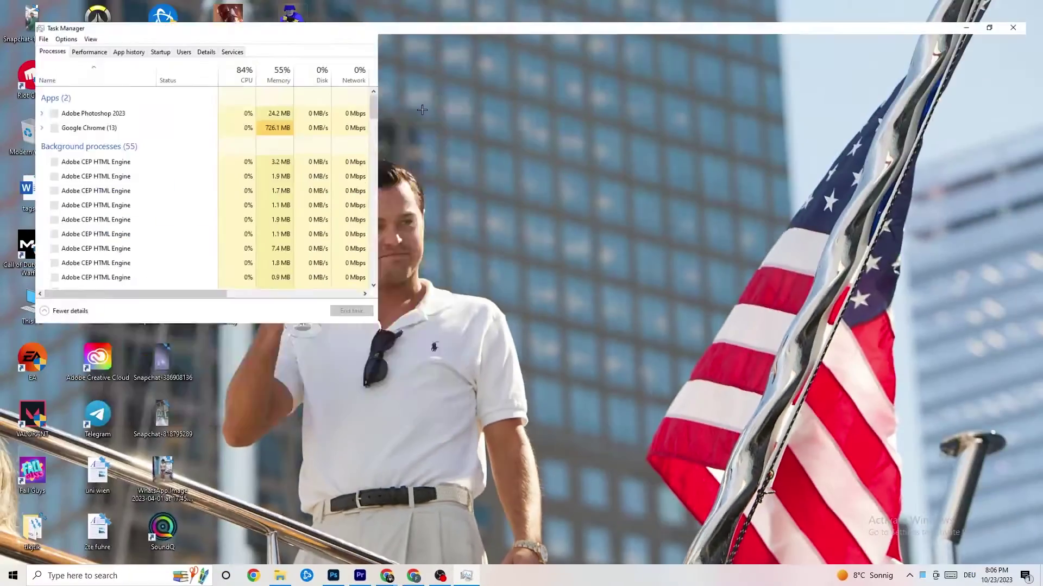
left_click(339, 30)
mouse_move(437, 33)
left_mouse_down()
mouse_move(473, 28)
mouse_move(449, 47)
left_mouse_up()
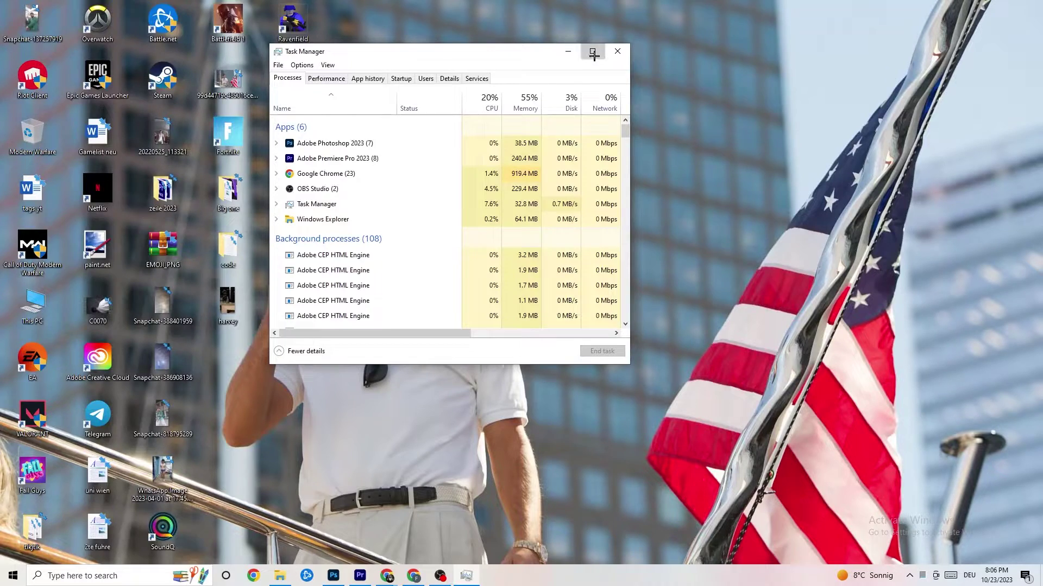
left_click(592, 51)
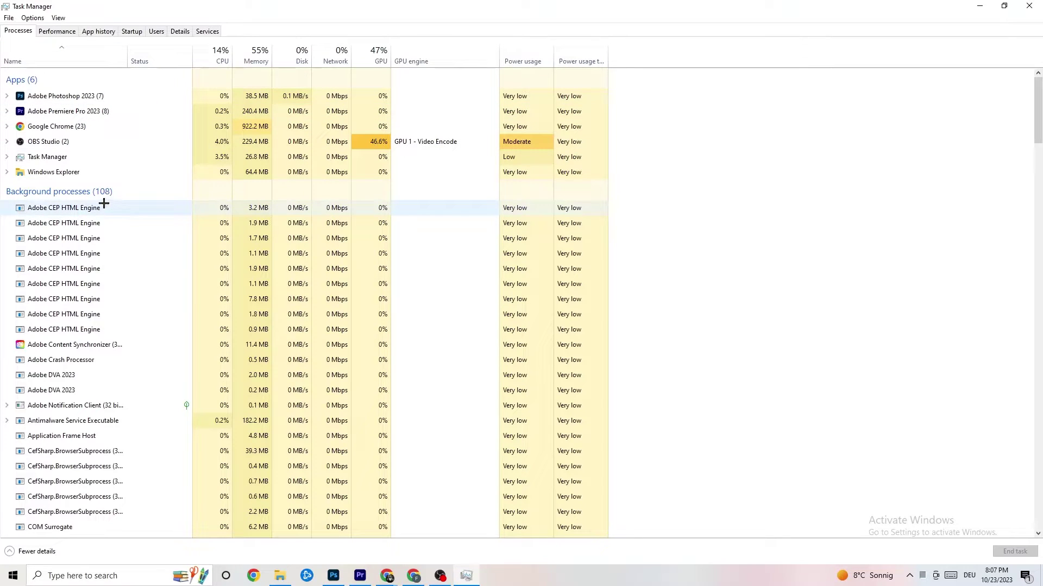
Look through the running processes and end the Adobe Photoshop 2023 task.
scroll(139, 299, "down", 8)
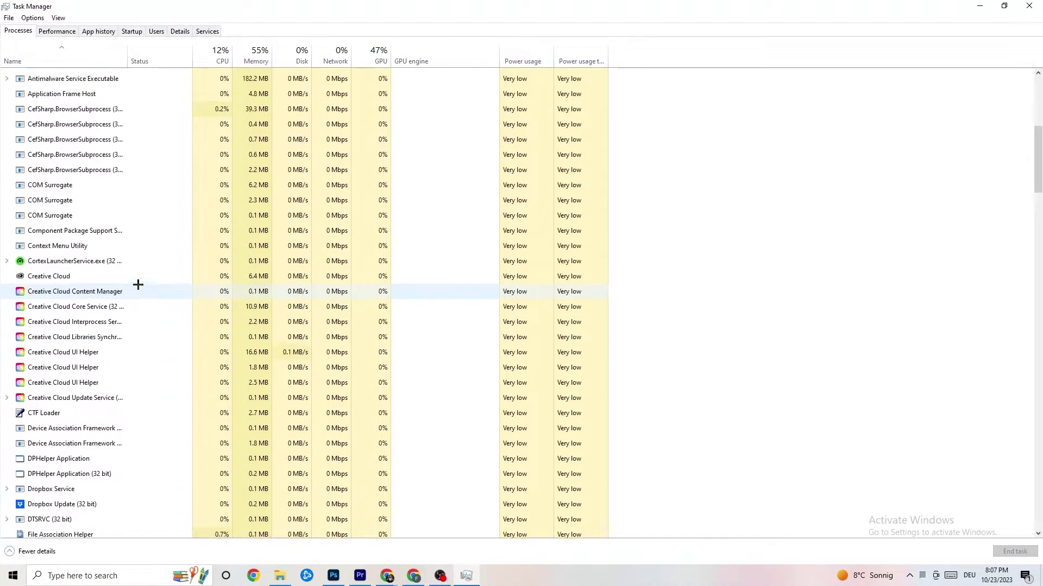
scroll(138, 285, "down", 10)
scroll(281, 265, "up", 2)
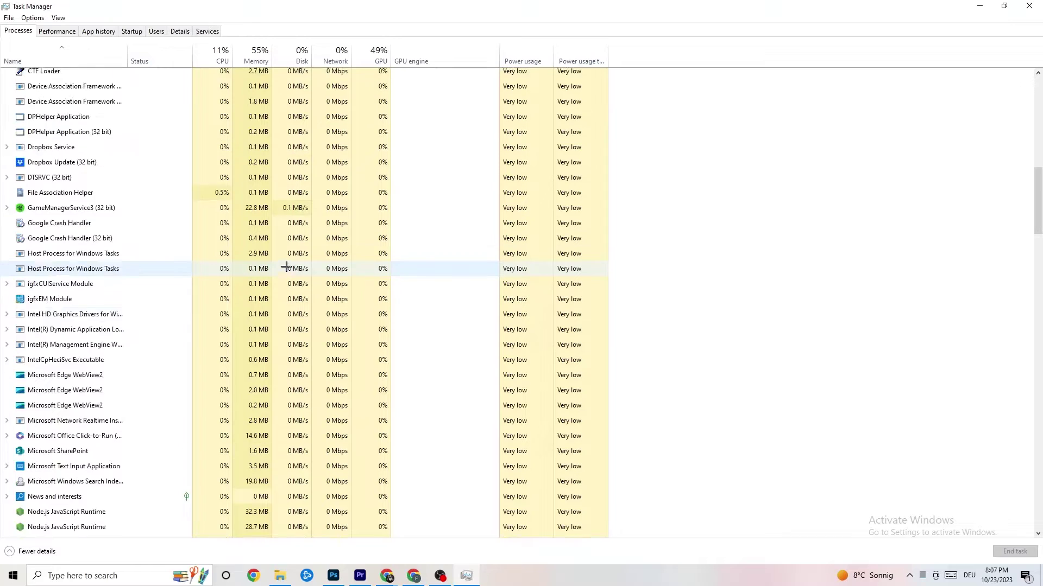
scroll(286, 267, "up", 14)
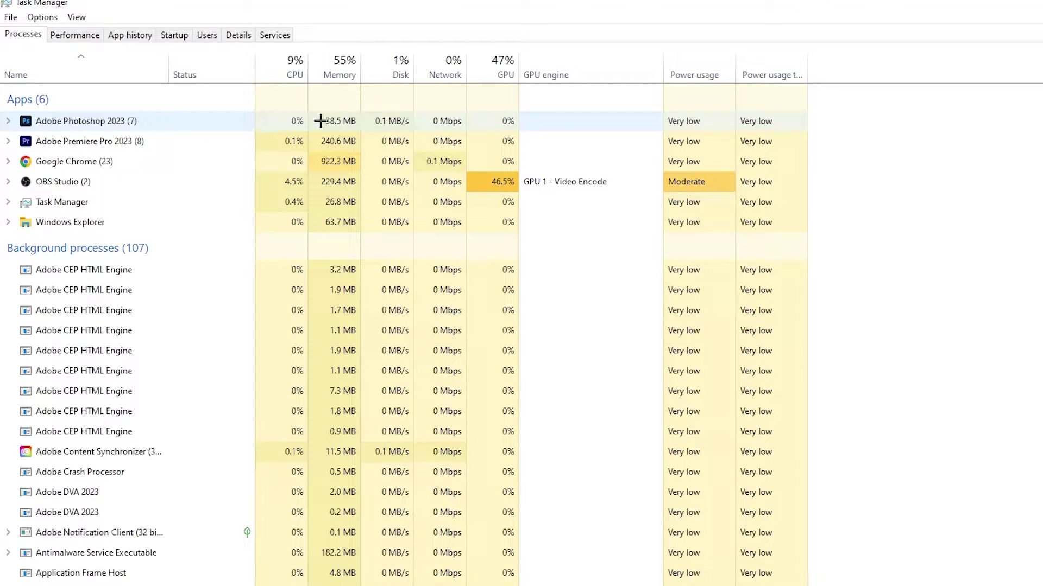
right_click(348, 120)
right_click(188, 126)
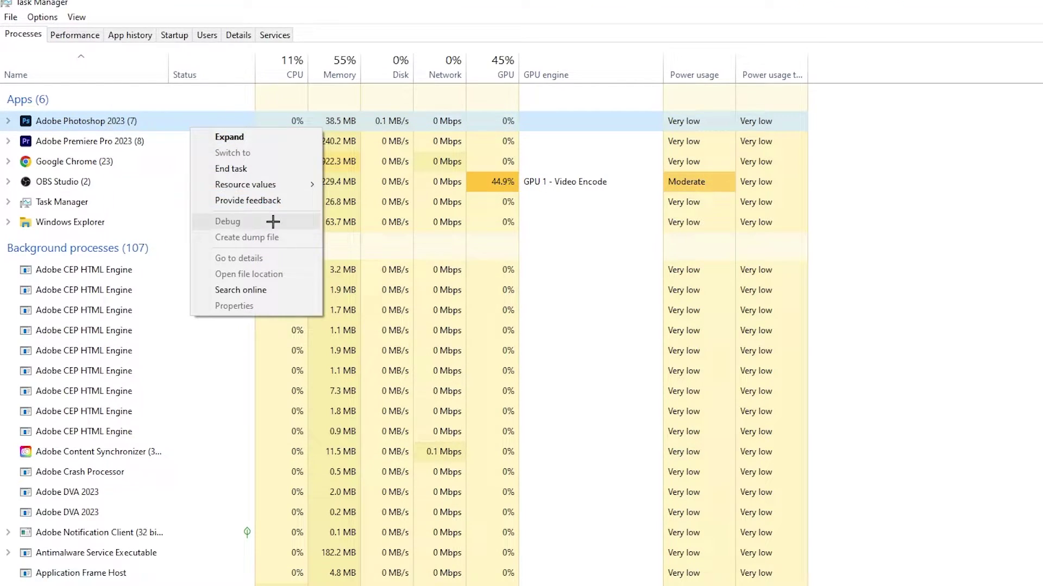
left_click(274, 166)
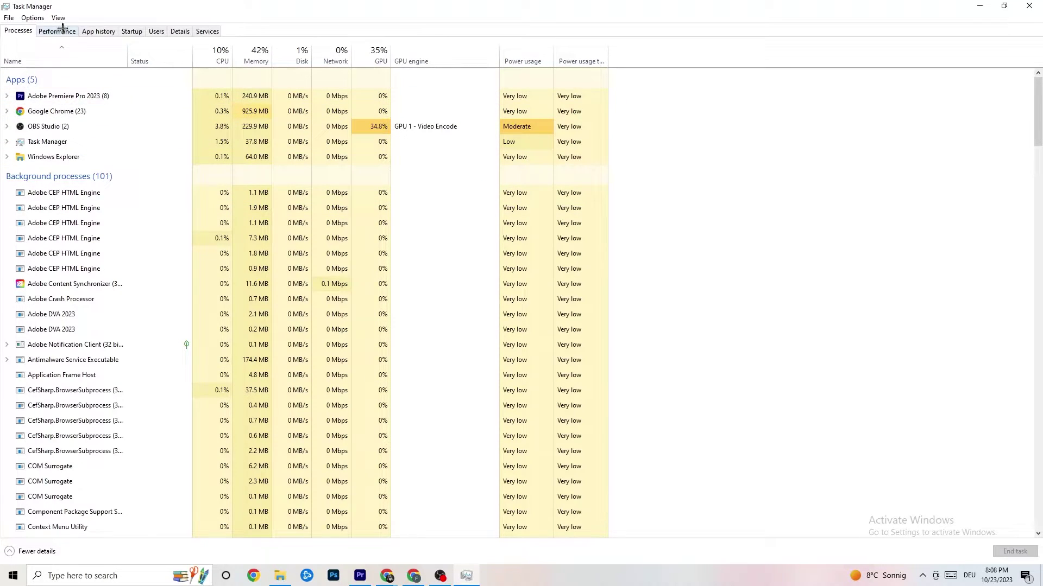
View the priority options of the Adobe Premiere Pro process in the detailed process list without changing them.
left_click(182, 30)
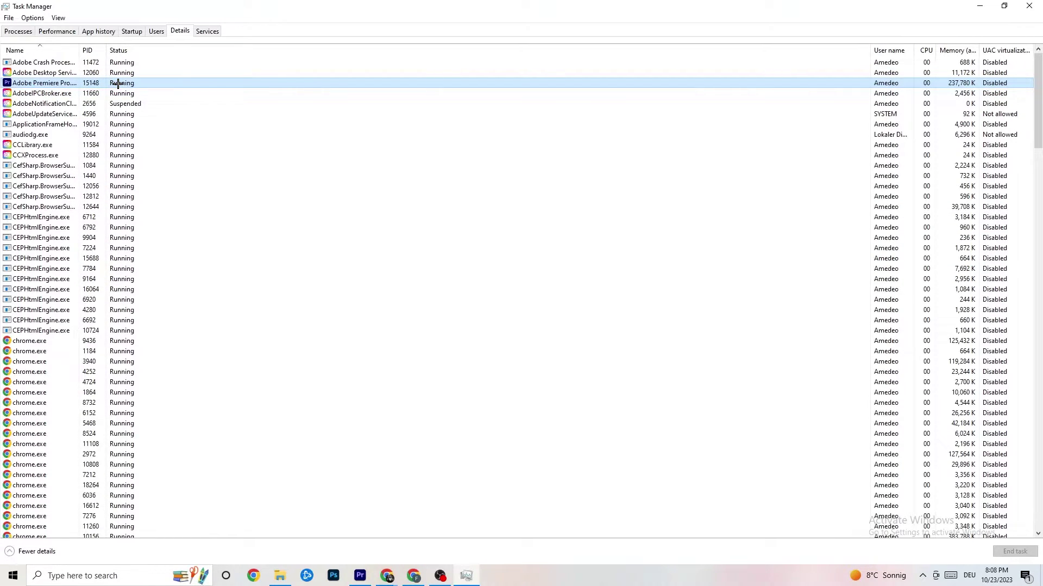
right_click(118, 84)
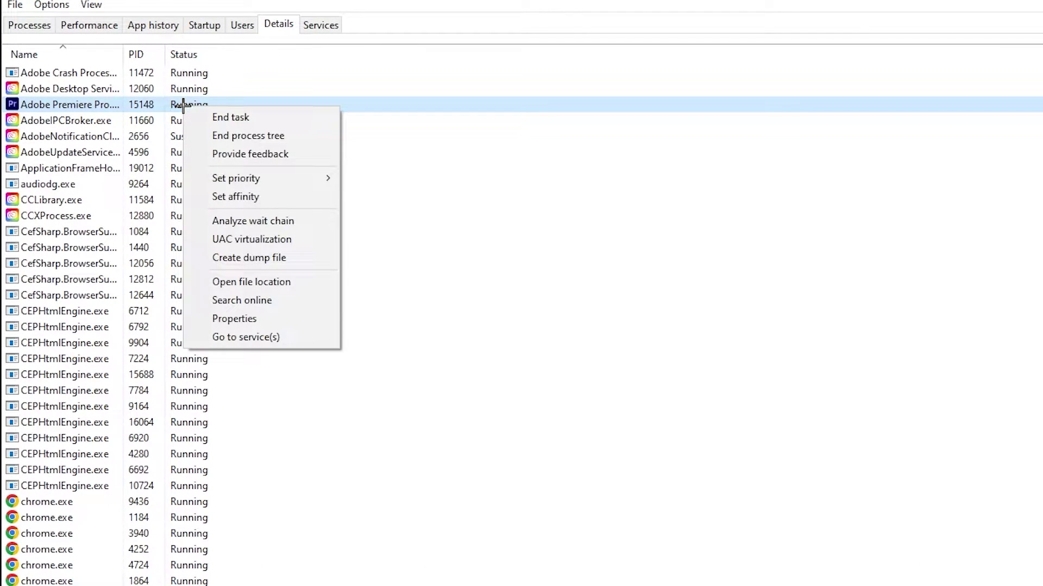
mouse_move(284, 179)
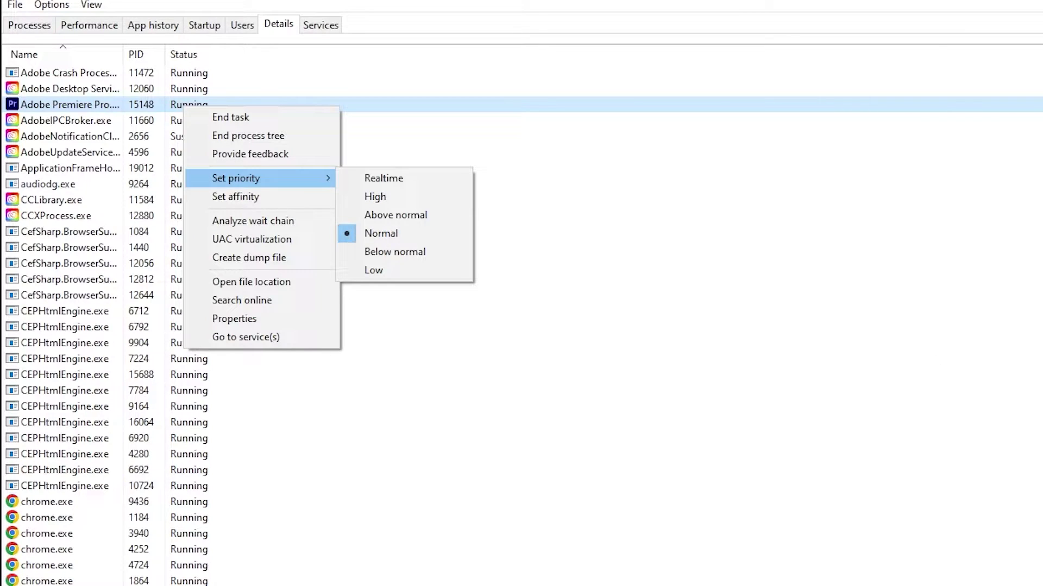
left_click(382, 72)
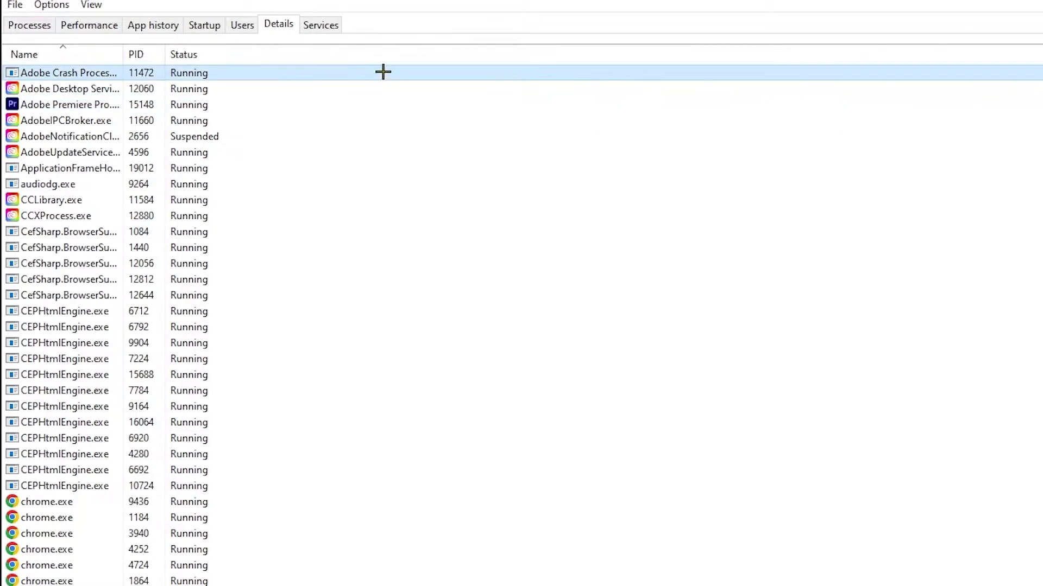
Review the startup programs and the available actions for Adobe Updater Startup Utility, and close Task Manager.
left_click(205, 23)
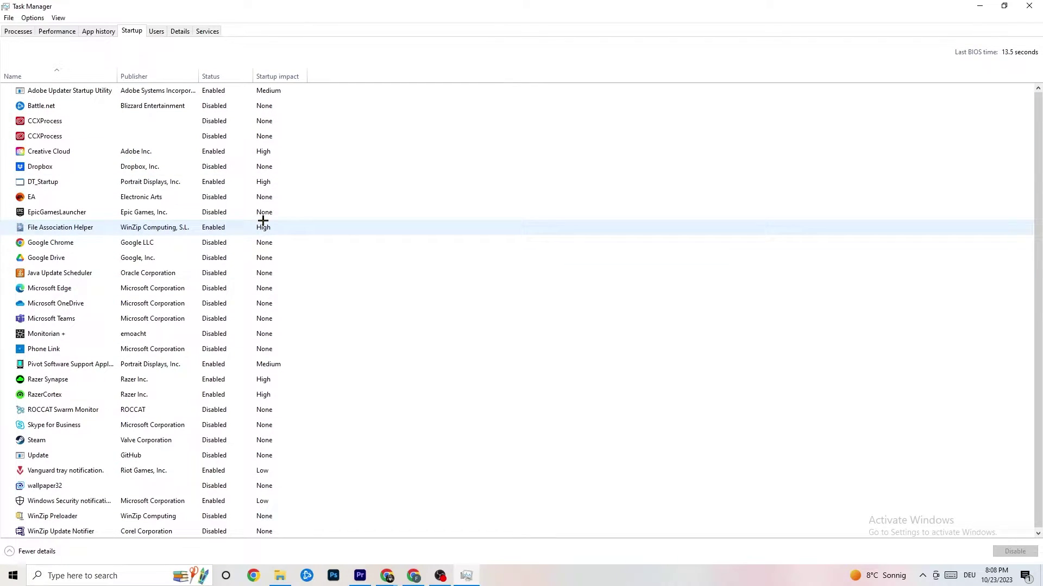
right_click(222, 95)
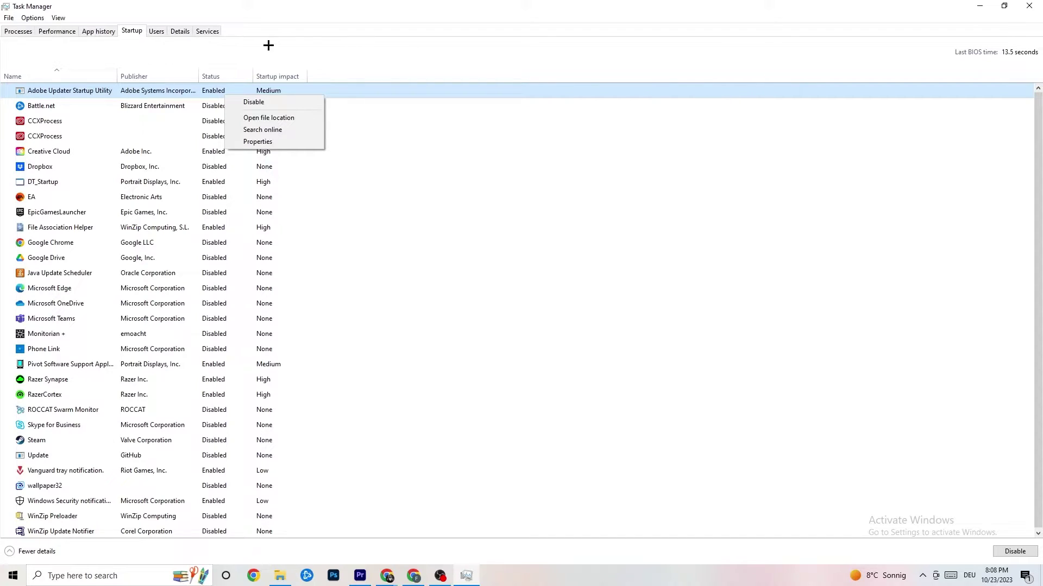
left_click(370, 3)
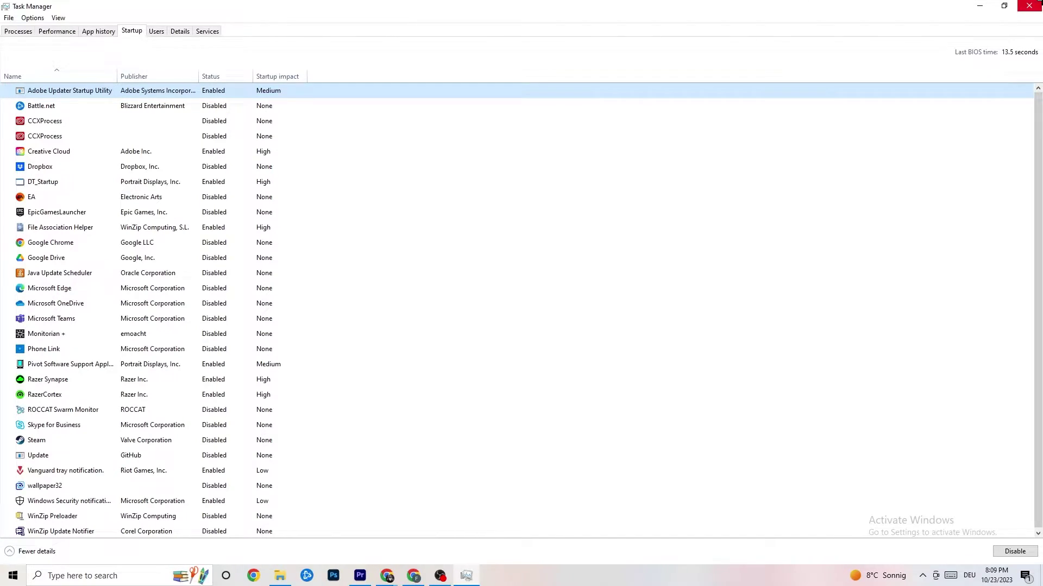
left_click(1029, 5)
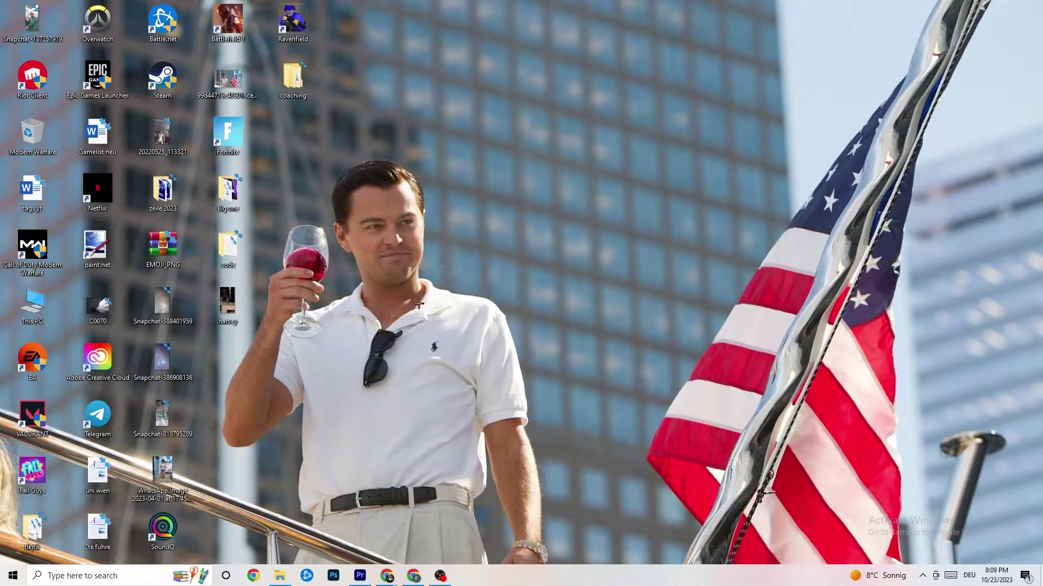
Open Windows Settings and go to the system display settings.
key("super")
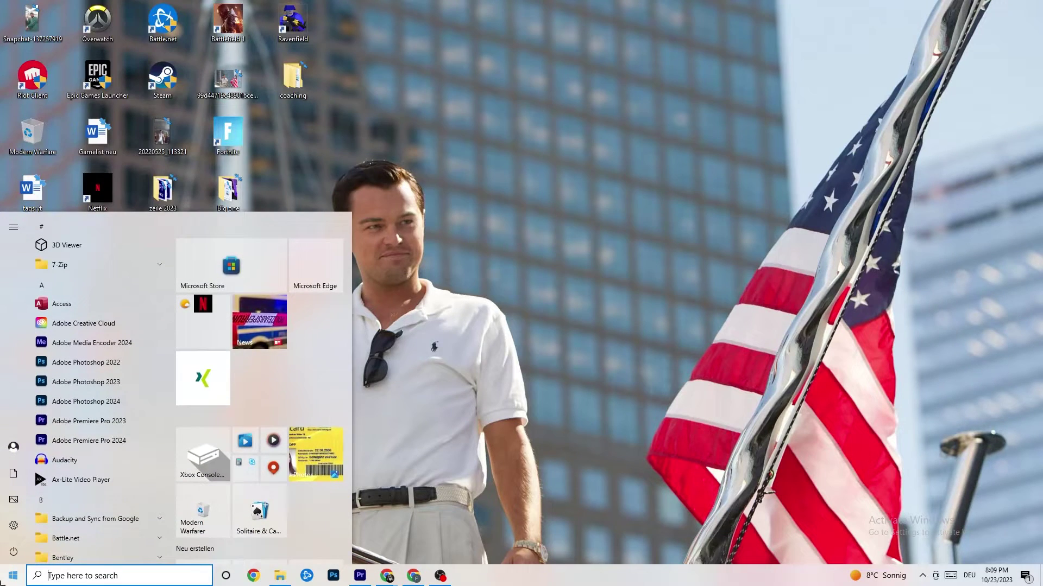
left_click(14, 528)
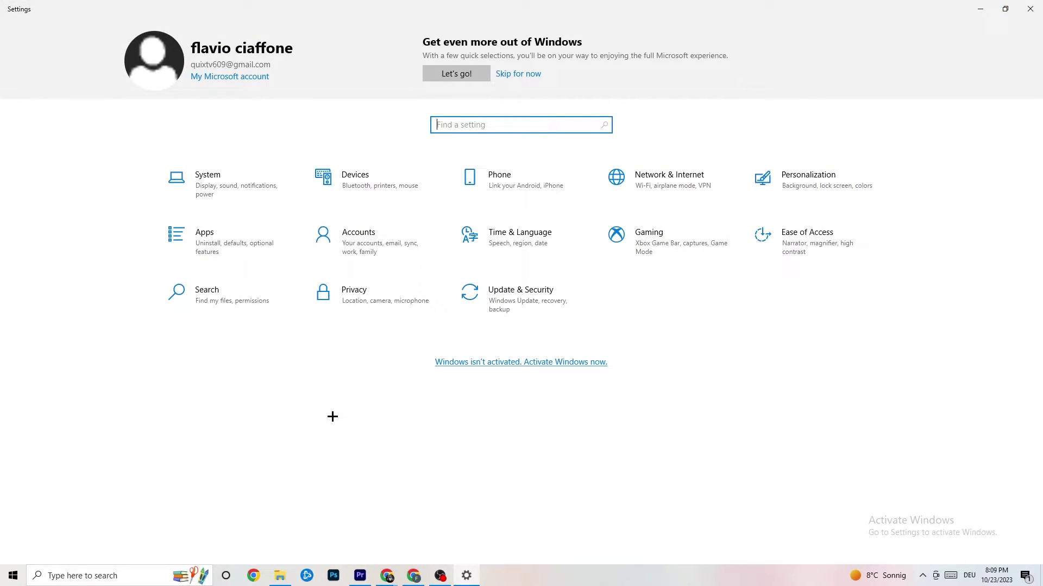
left_click(247, 190)
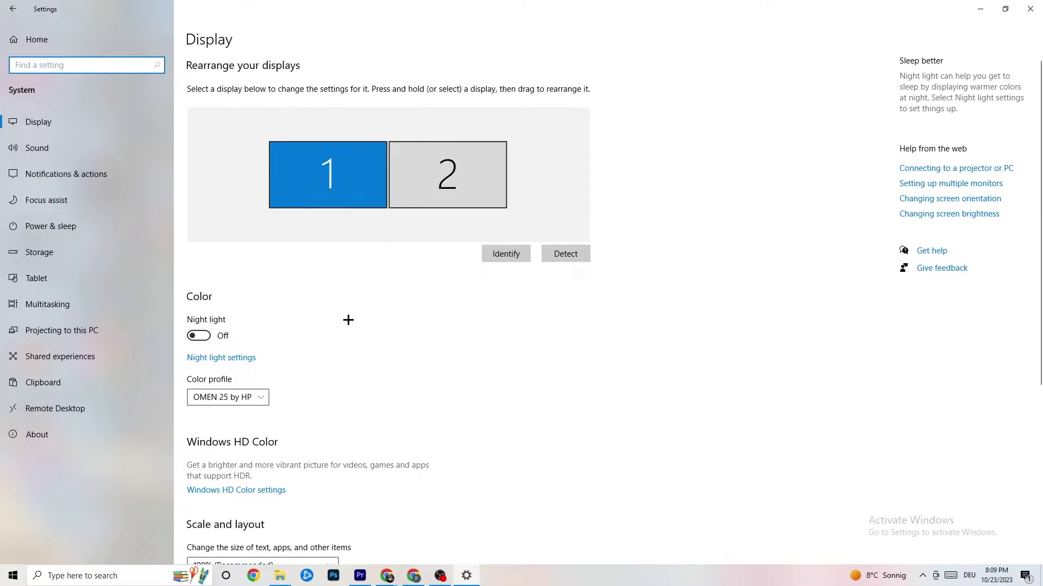
Review the display scale and resolution options, keeping 100% (Recommended) and 1920 × 1080 (Recommended).
scroll(586, 212, "down", 5)
scroll(587, 212, "up", 5)
scroll(429, 234, "down", 5)
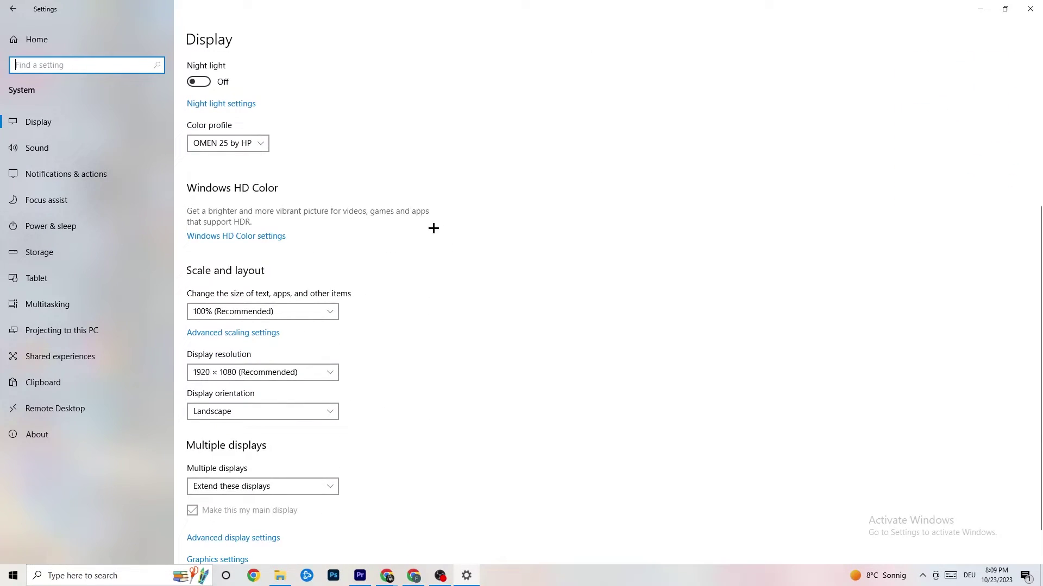
left_click(328, 311)
left_click(314, 283)
left_click(266, 319)
left_click(461, 279)
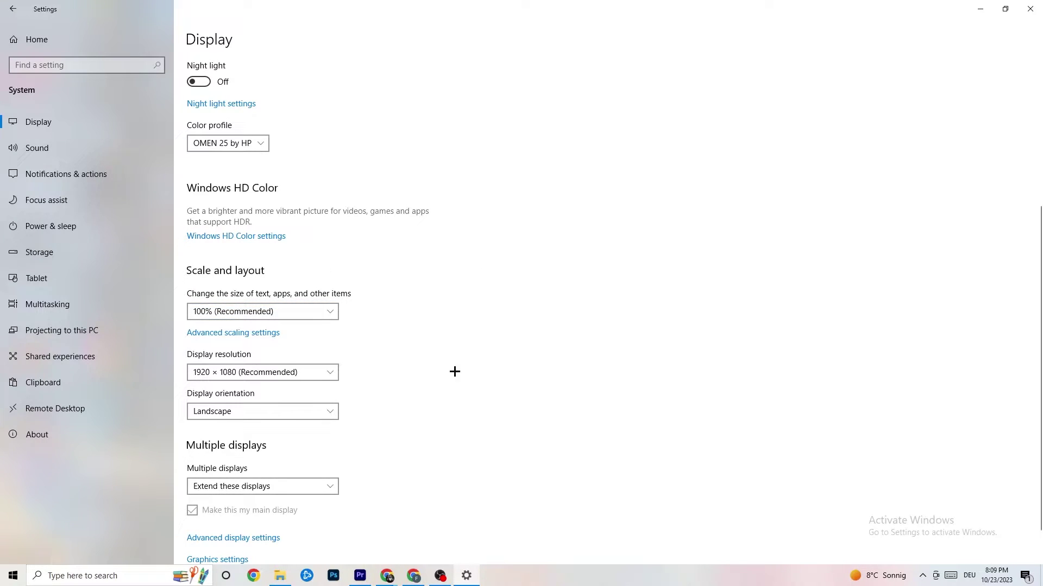
left_click(313, 378)
left_click(464, 327)
scroll(447, 312, "down", 1)
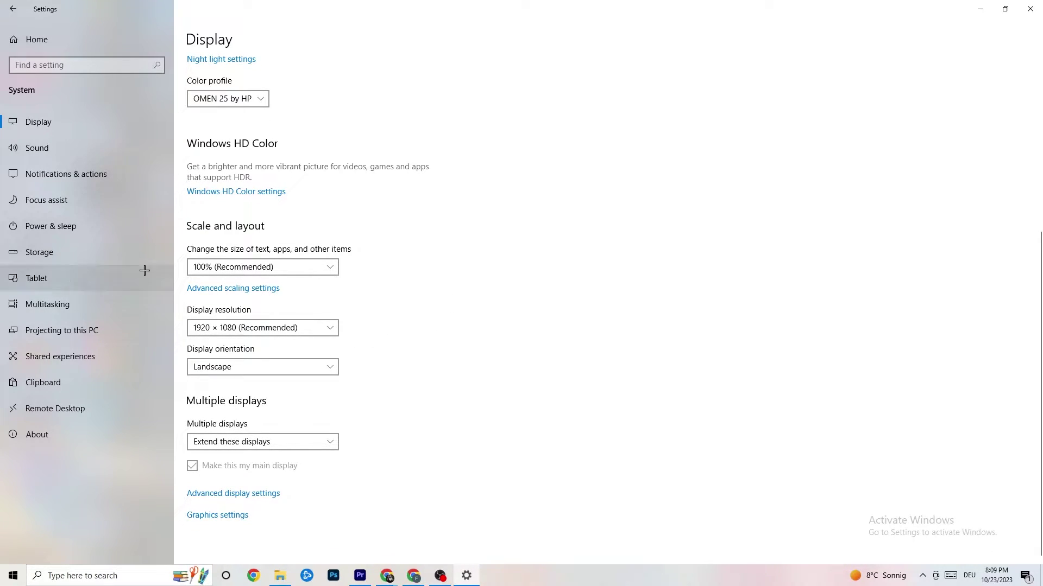
Review the available power plans, including High performance, in the additional power settings, and close Power Options.
left_click(105, 223)
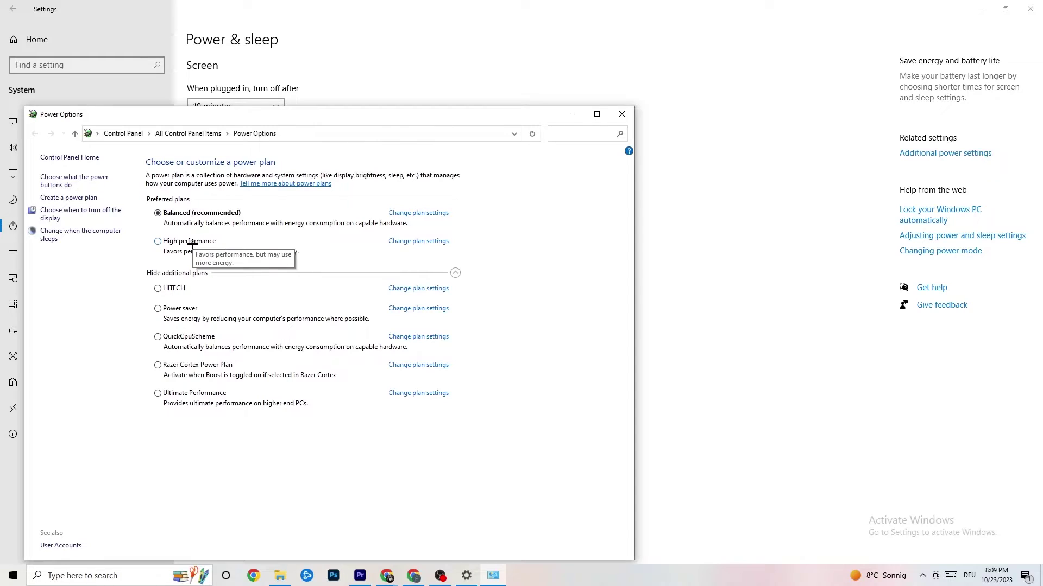
left_click(622, 115)
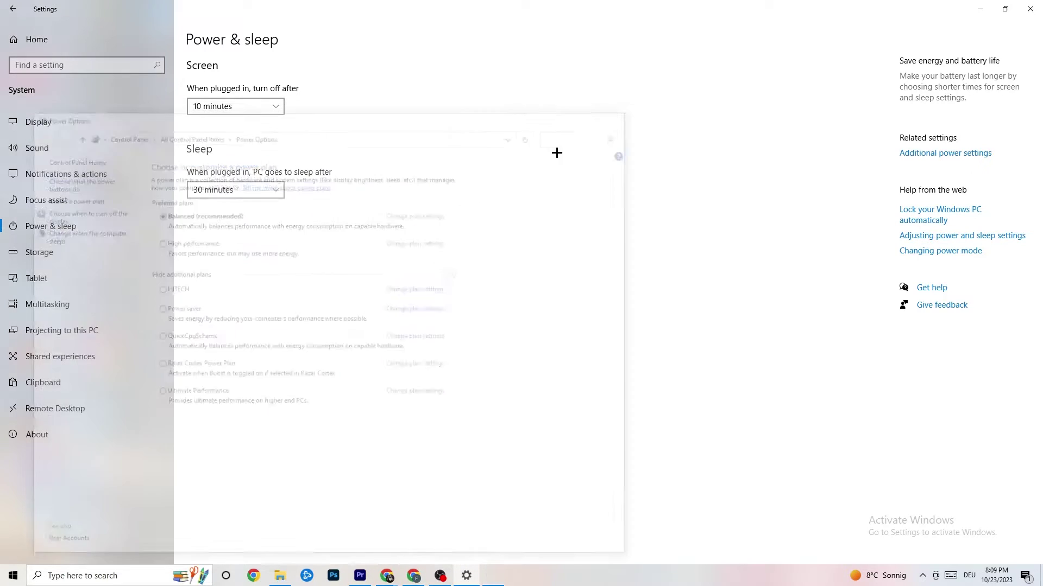
Review the Storage Sense configuration and its run frequency choices in the storage settings, and return to the Storage page.
left_click(67, 261)
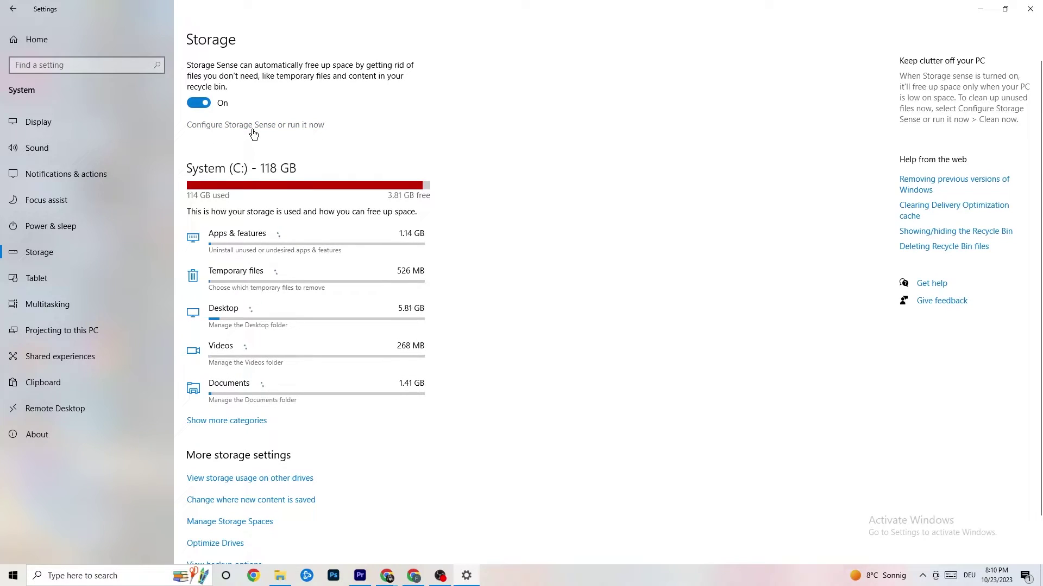
left_click(293, 126)
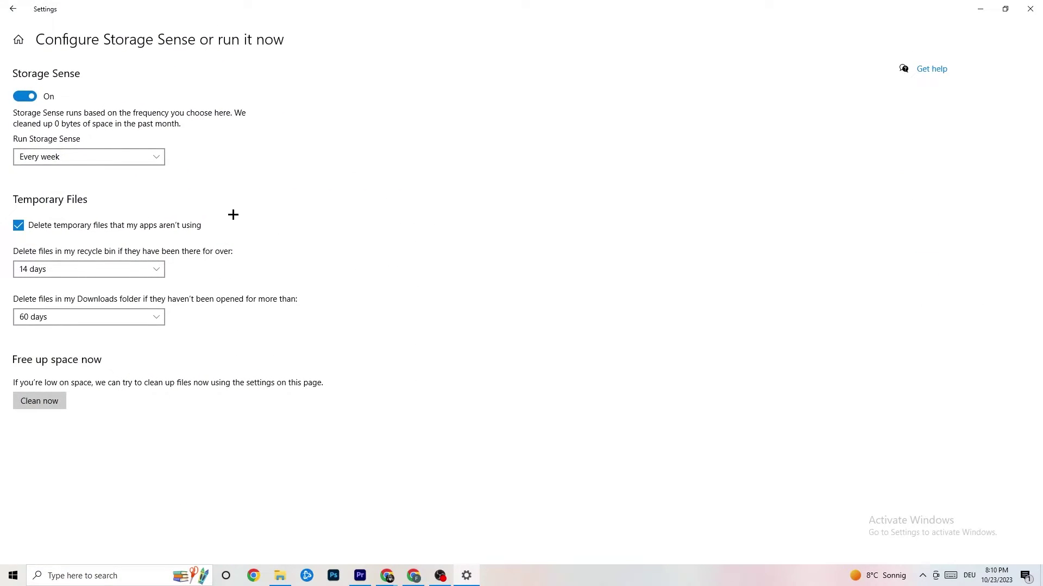
left_click(158, 157)
left_click(317, 154)
left_click(17, 12)
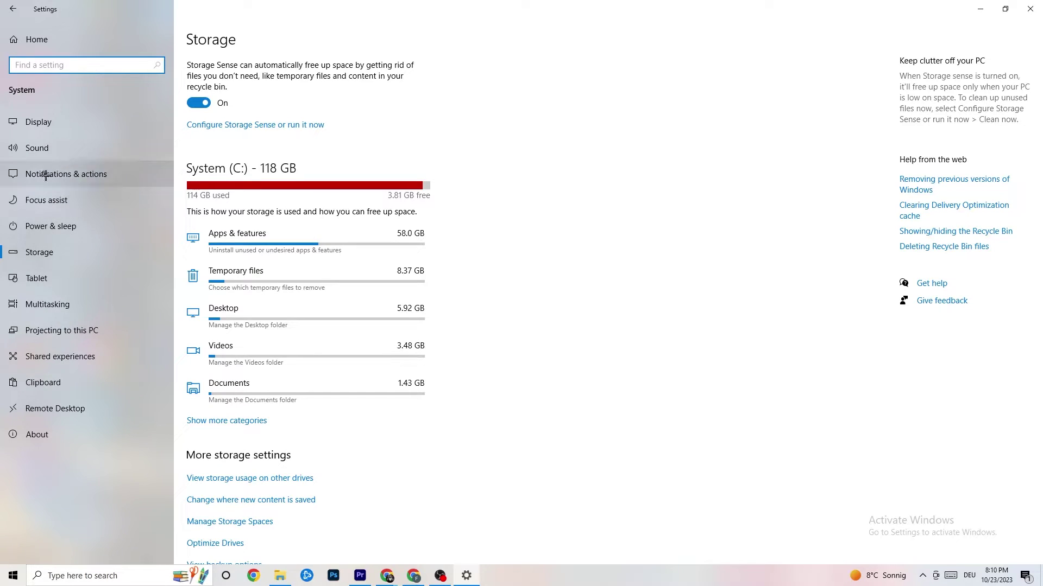
Review the gaming settings for Xbox Game Bar, background recording and recorded audio in Captures, and Game Mode.
left_click(12, 9)
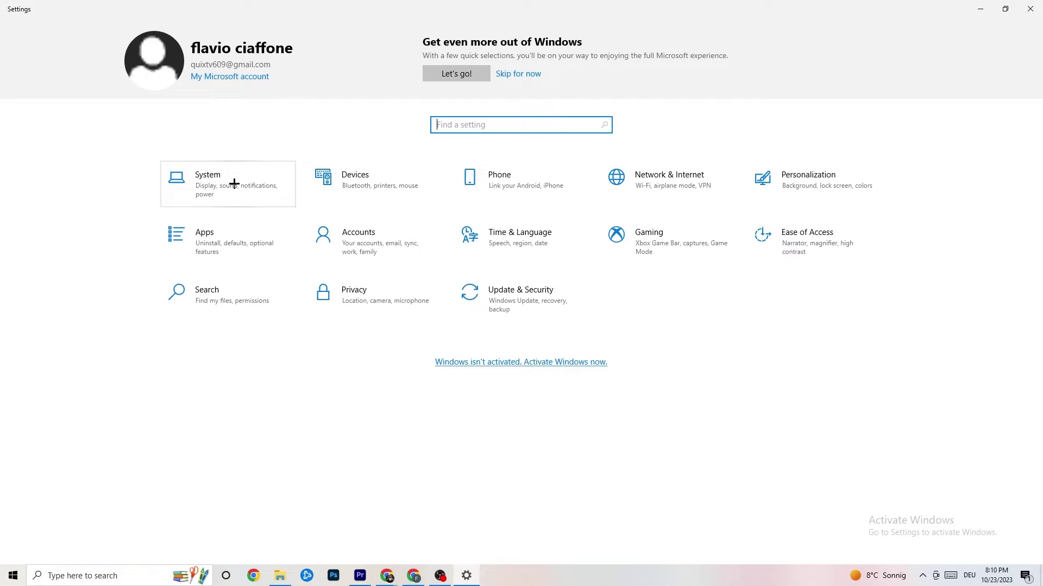
left_click(635, 258)
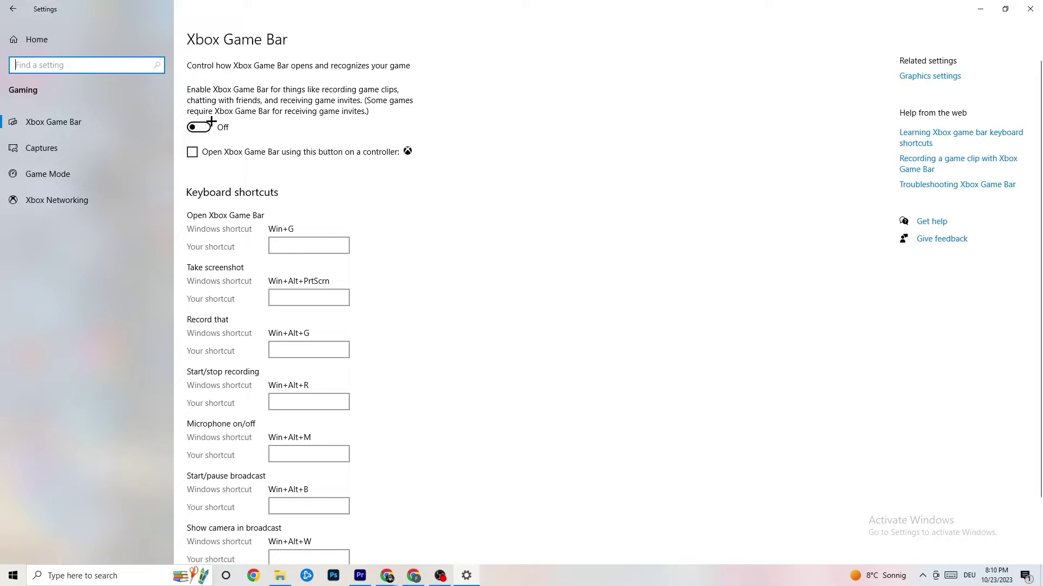
left_click(104, 148)
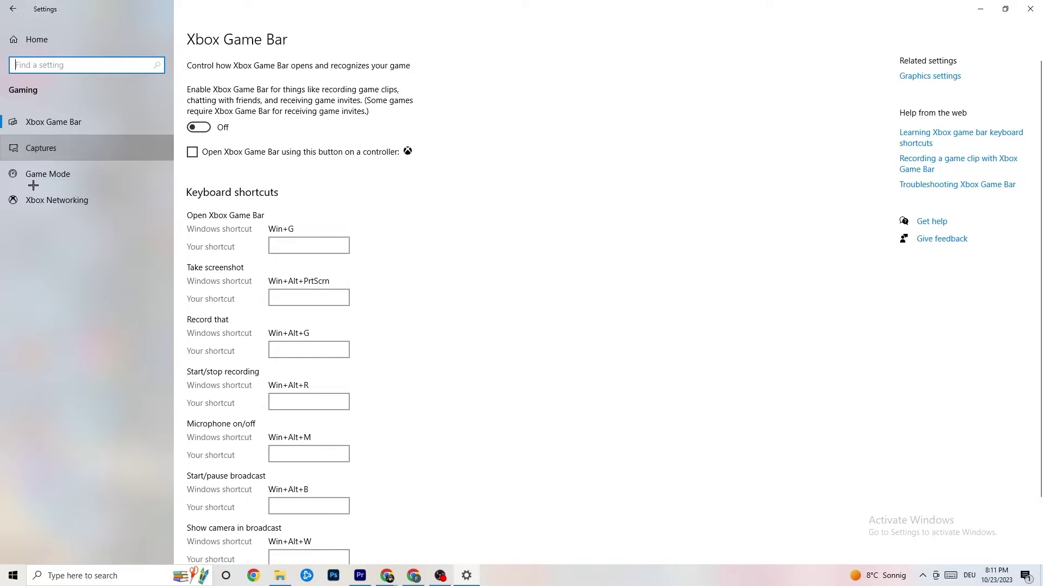
scroll(362, 227, "down", 2)
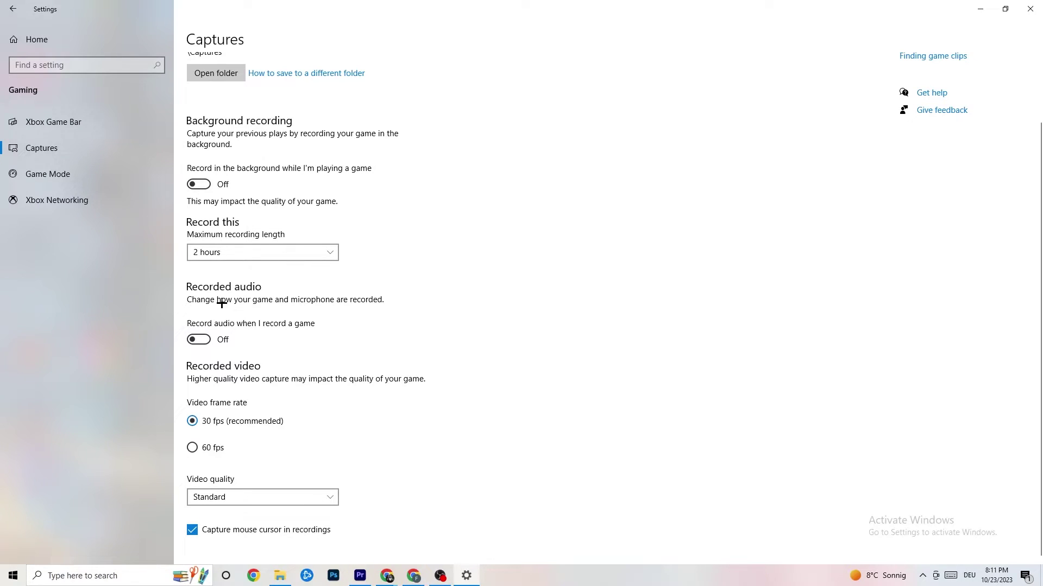
left_click(69, 172)
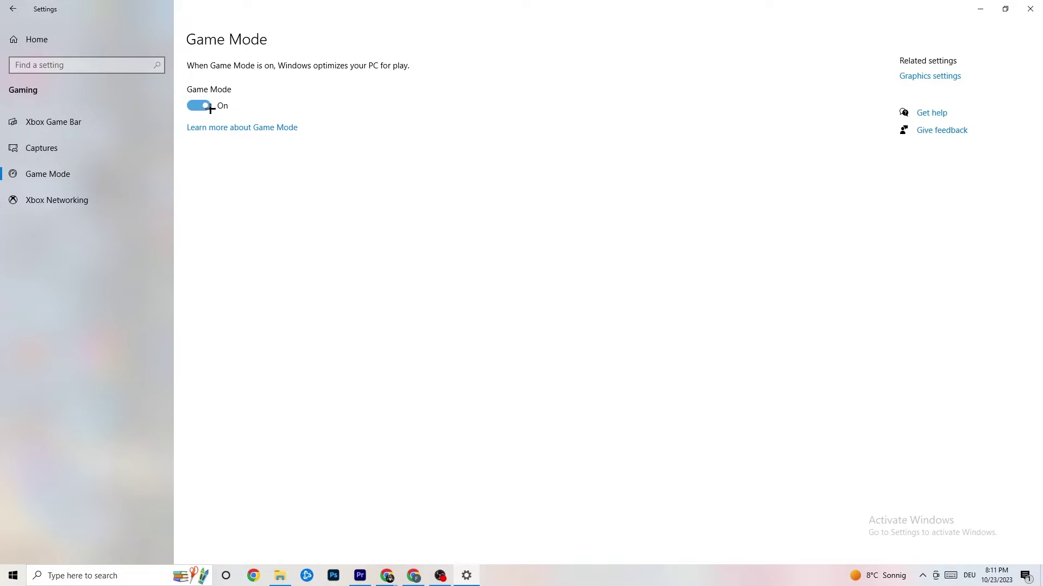
Review the Windows Update and Troubleshoot pages under Update & Security, and close Settings.
left_click(13, 9)
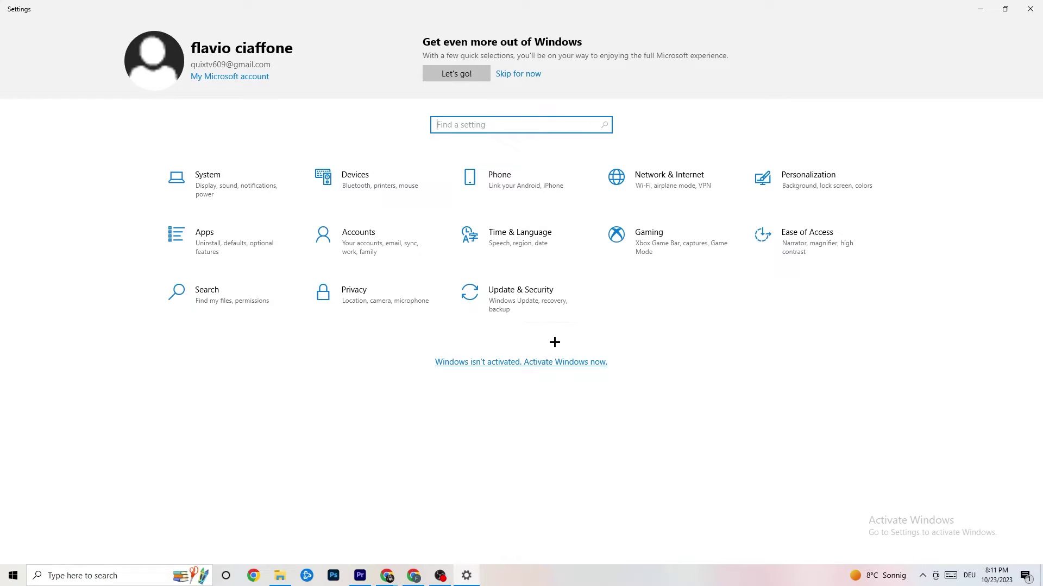
left_click(527, 293)
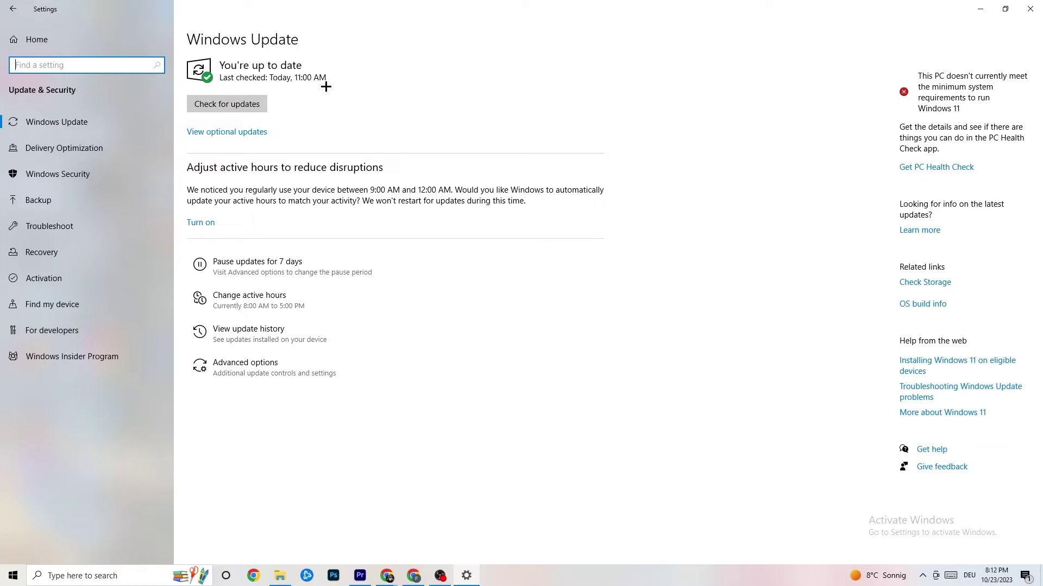
left_click(57, 218)
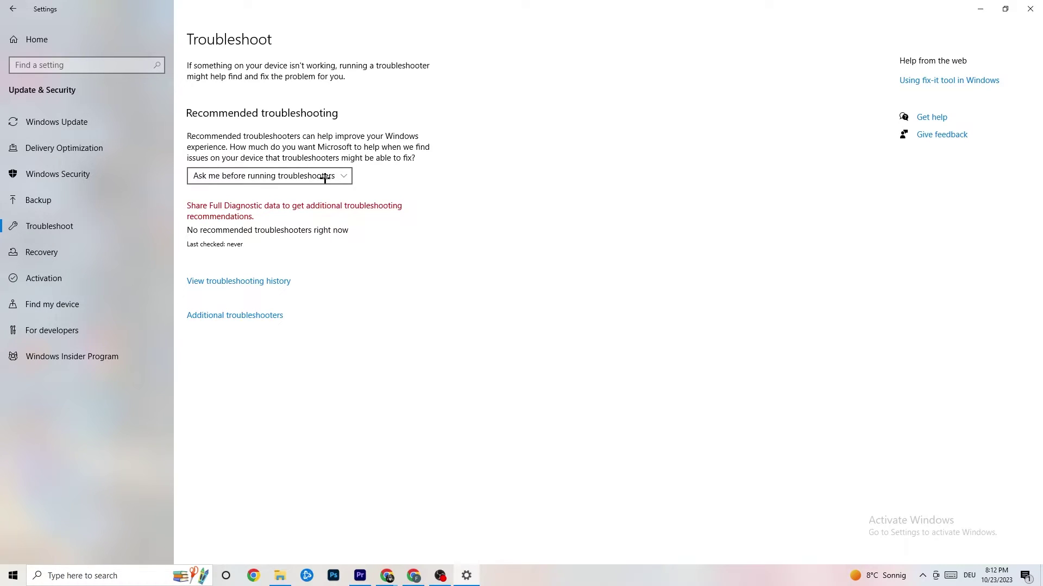
left_click(1030, 8)
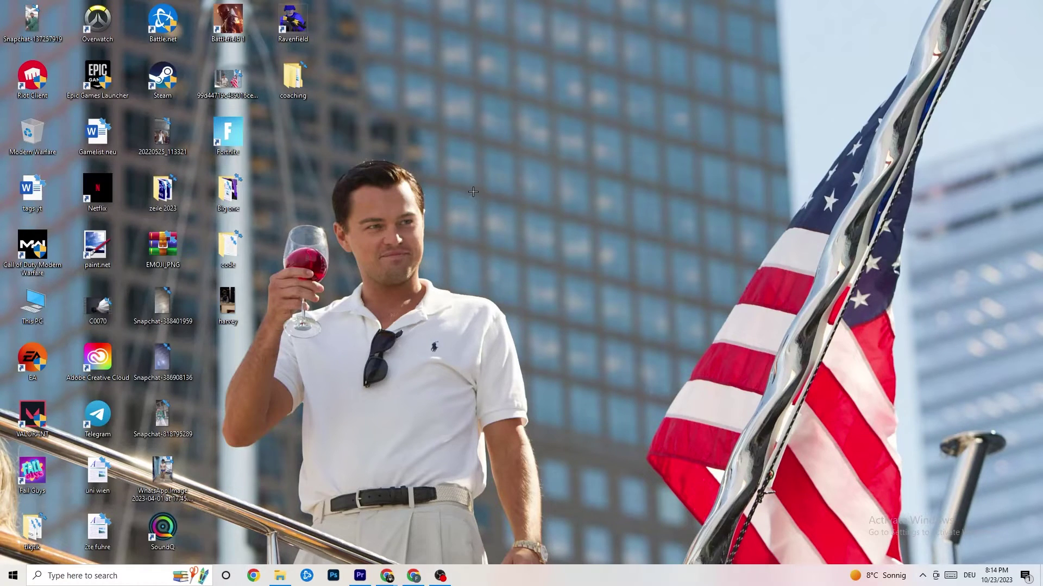
Open NVIDIA Control Panel from the desktop, review the display resolution and refresh rate settings, and close it.
right_click(467, 140)
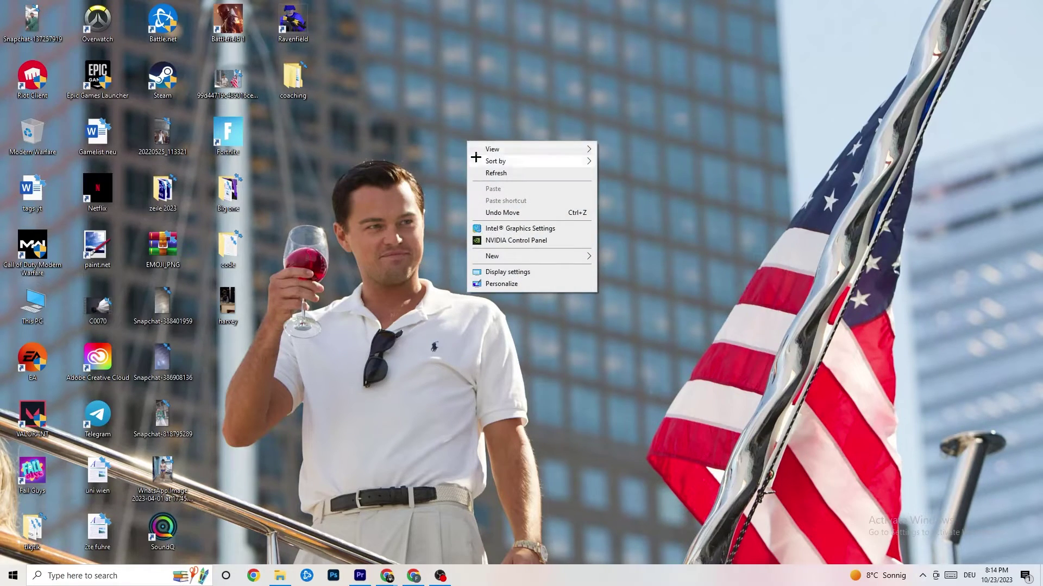
left_click(504, 242)
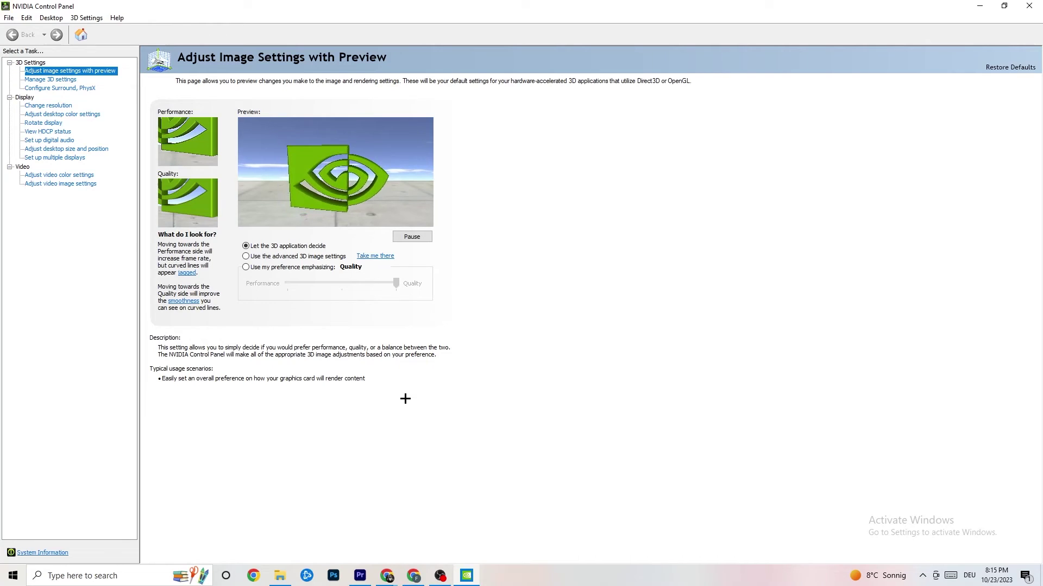
left_click(45, 106)
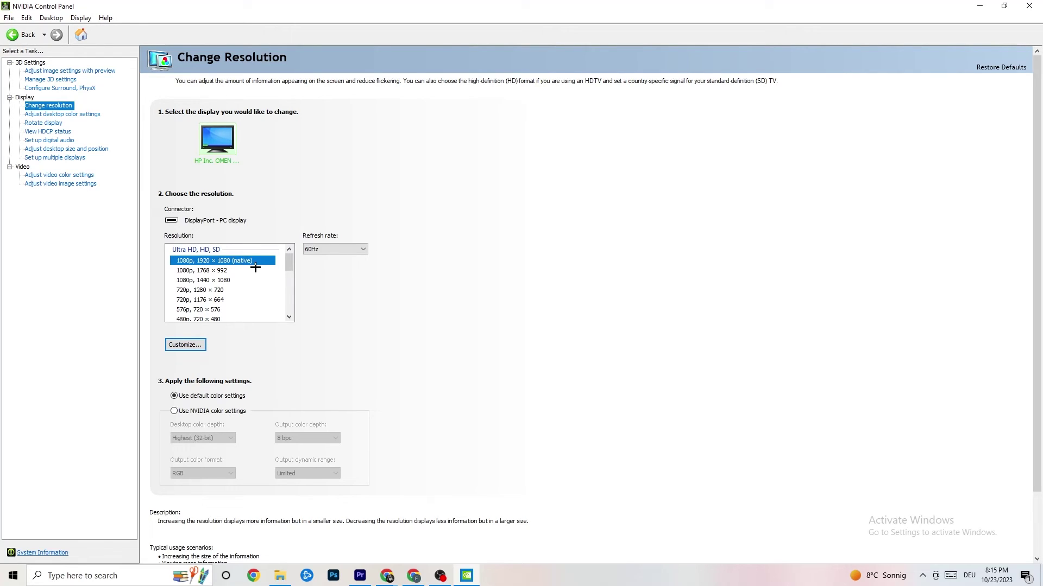
scroll(289, 270, "down", 1)
scroll(288, 264, "up", 1)
key("alt+F4")
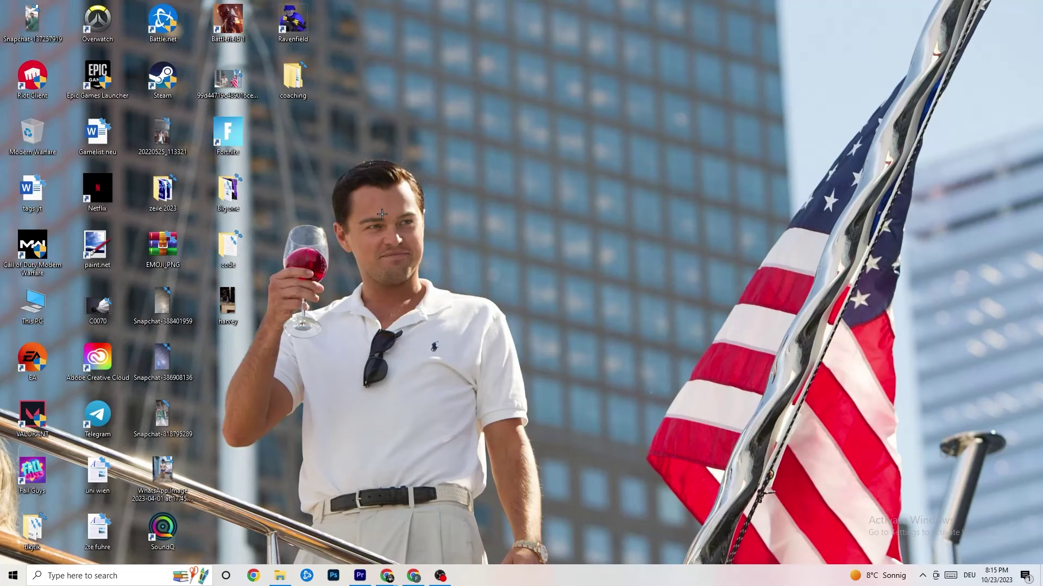
View the Sleep, Shut down and Restart options of the PC, and dismiss them without choosing one.
left_click(13, 575)
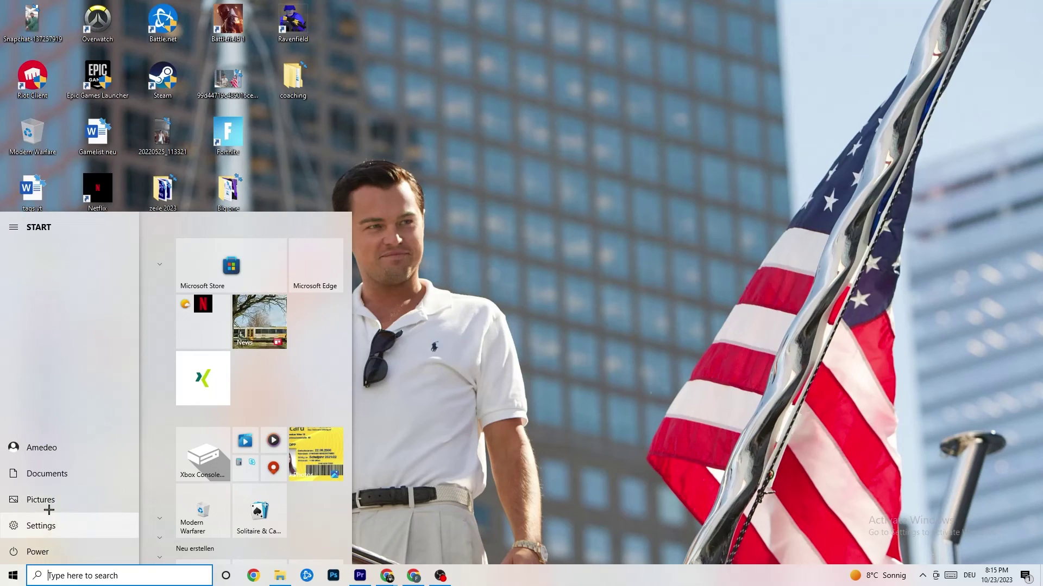
left_click(107, 546)
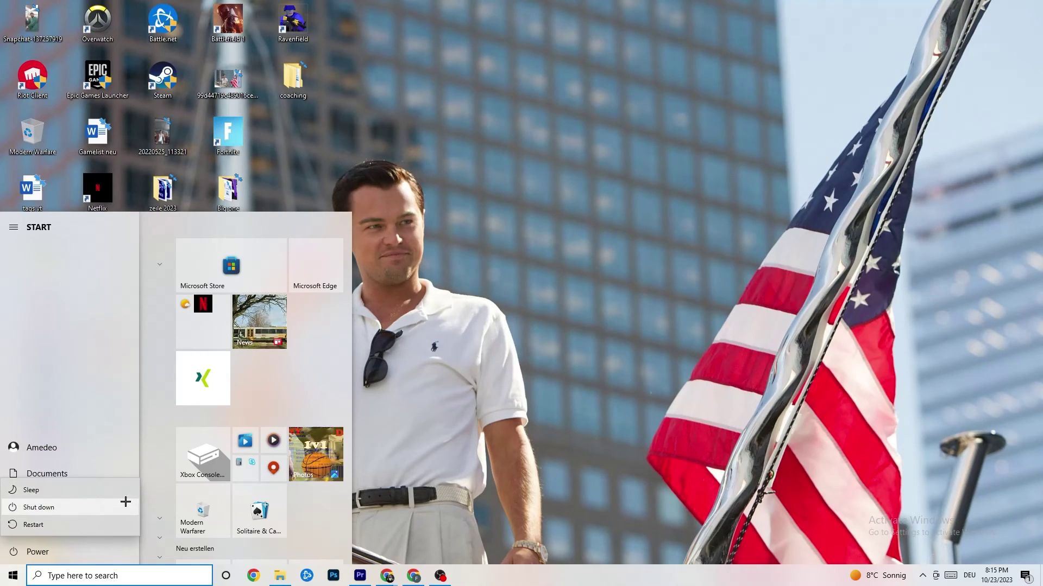
left_click(582, 334)
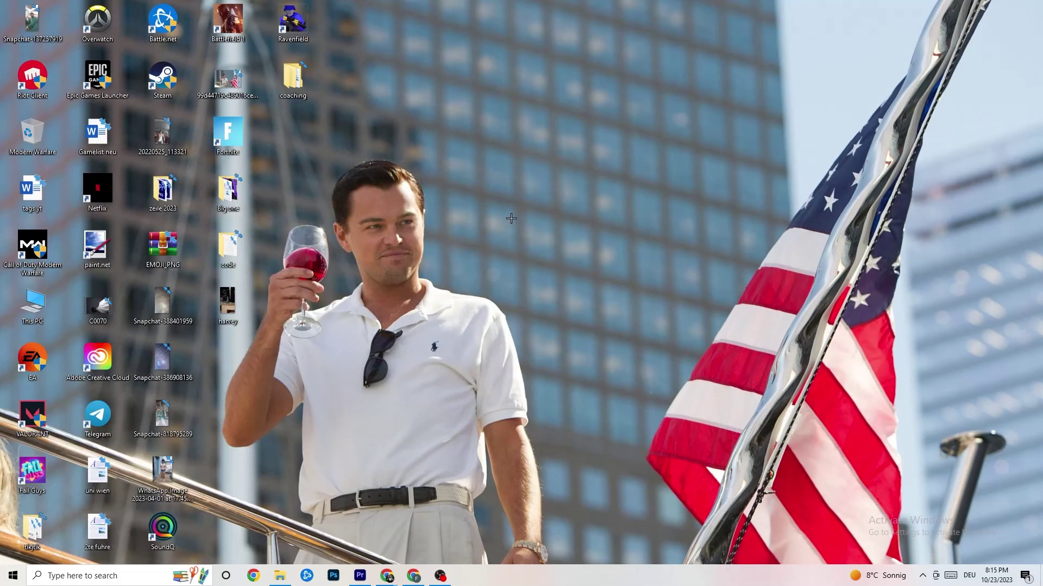